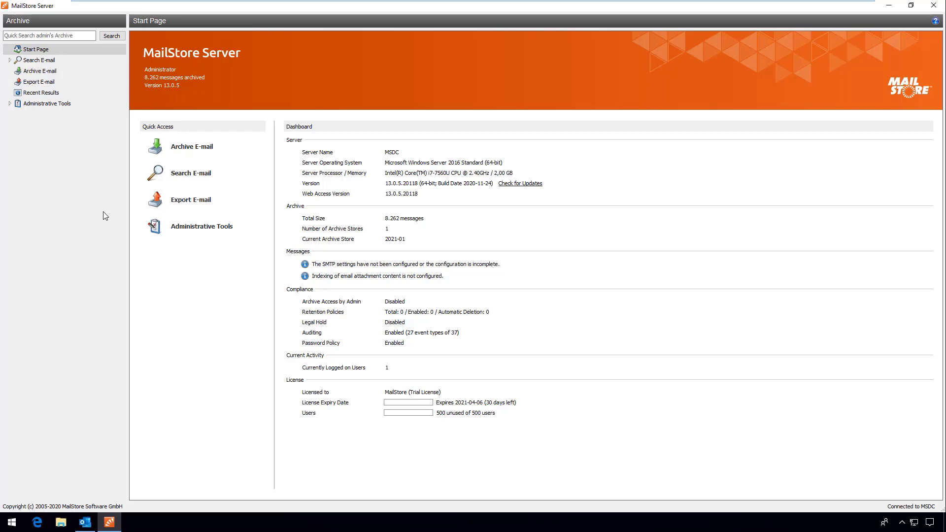
# Go to Administrative Tools > Users and Archives > Users > Directory Services for Active Directory sync.
pyautogui.click(10, 104)
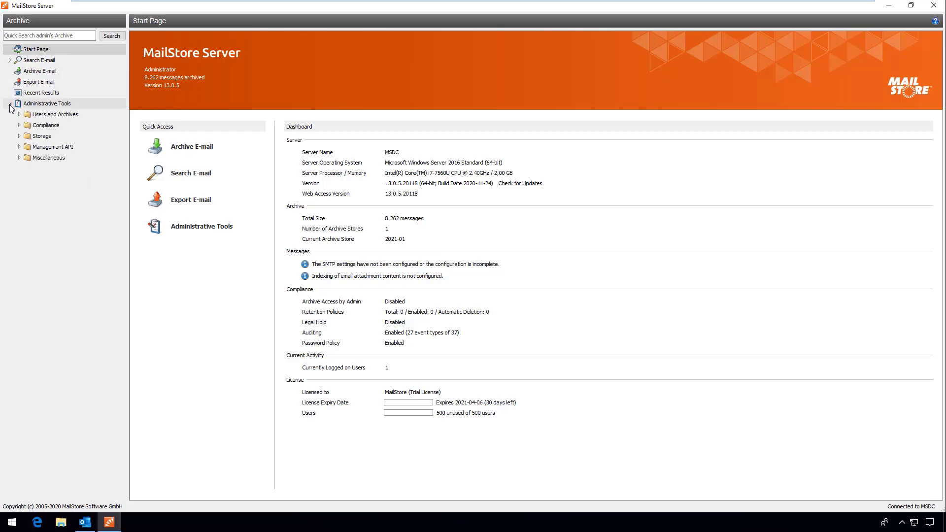
pyautogui.click(19, 115)
pyautogui.click(37, 126)
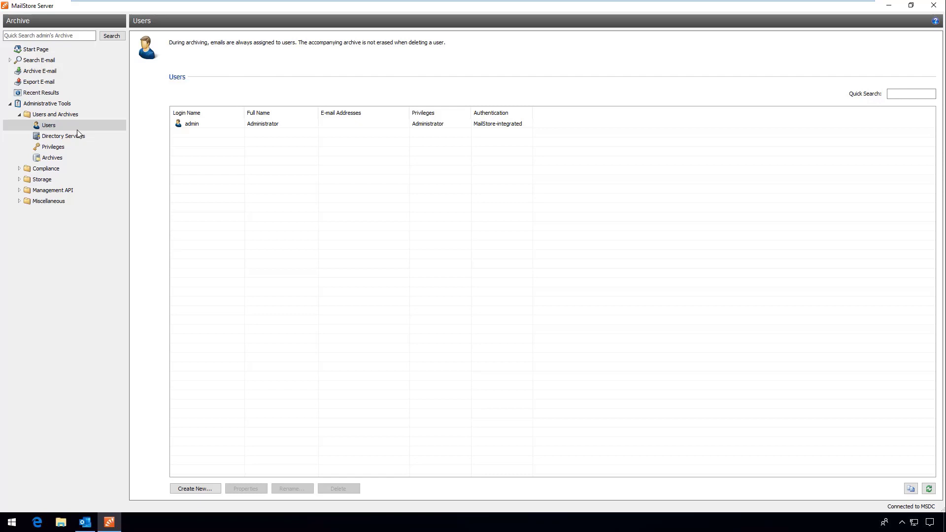
pyautogui.click(91, 137)
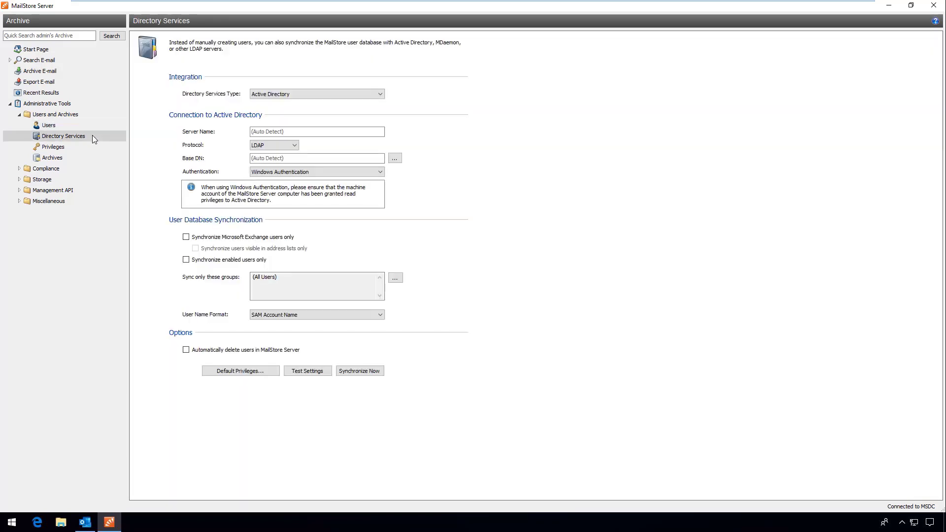
# Limit Active Directory sync to the !MailStore Users group and synchronize it, adding 11 users.
pyautogui.click(394, 279)
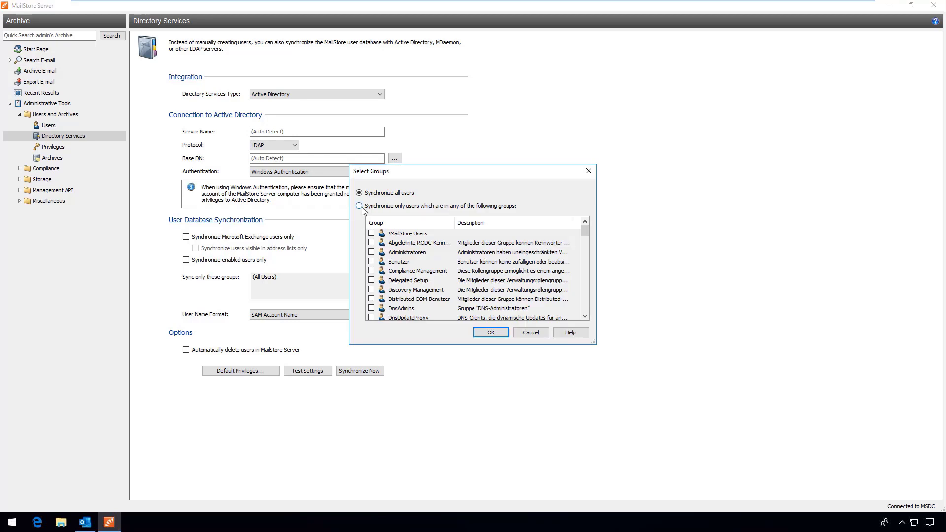
pyautogui.click(365, 207)
pyautogui.click(399, 234)
pyautogui.click(371, 234)
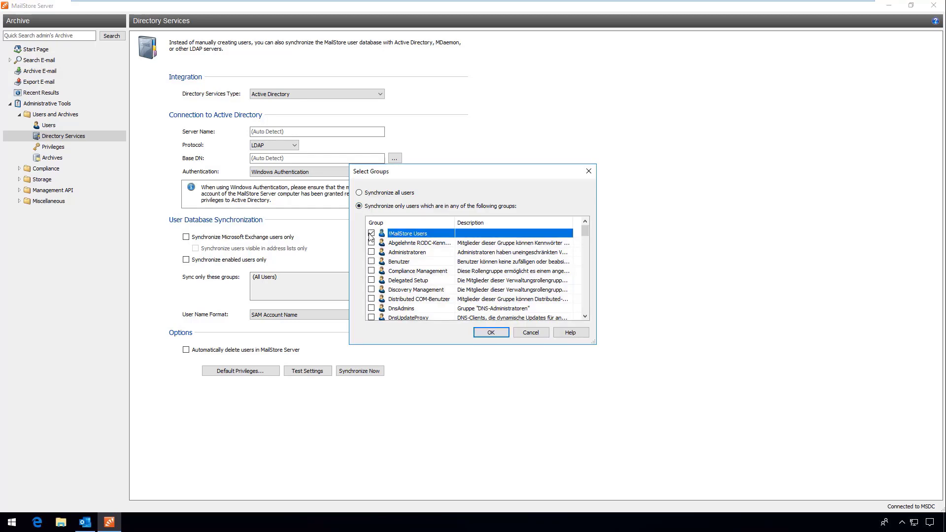
pyautogui.click(492, 333)
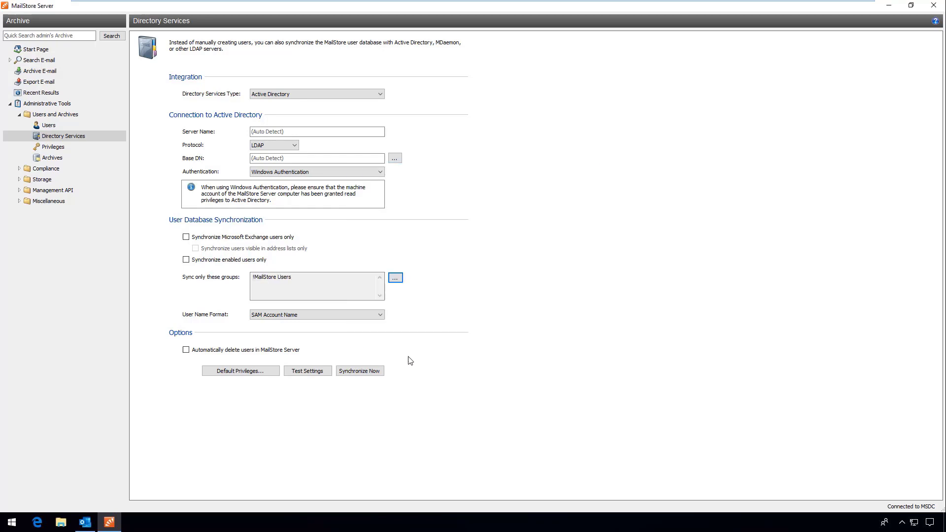
pyautogui.click(368, 371)
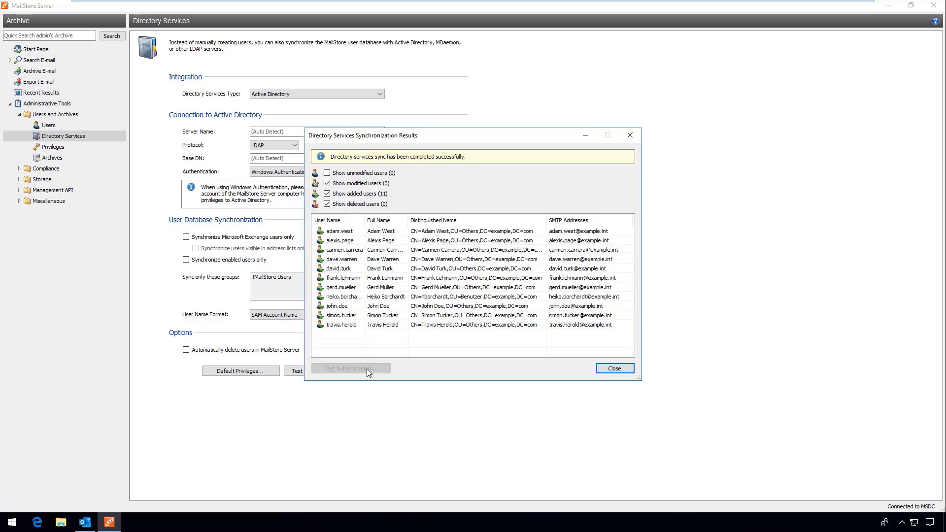
pyautogui.click(628, 371)
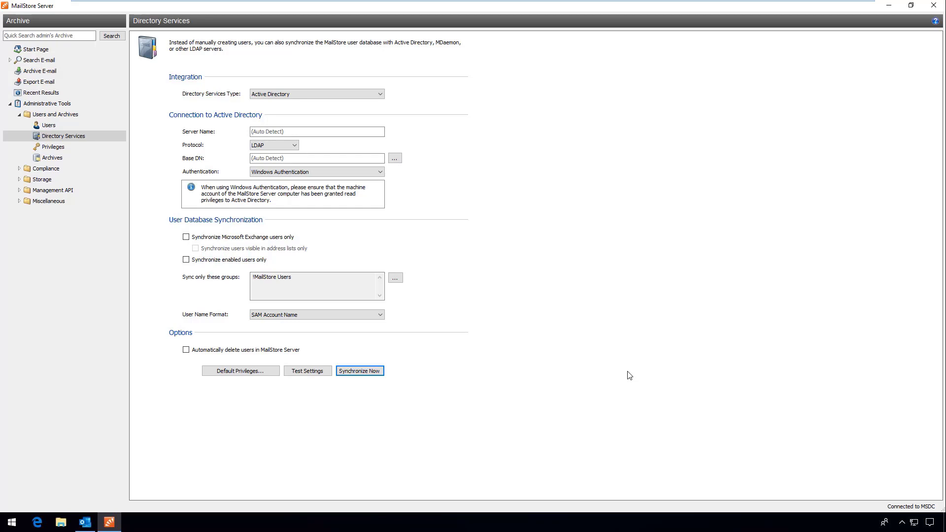
# Review the supported e-mail servers, clients and file types, then start a Microsoft Exchange archiving profile.
pyautogui.click(52, 73)
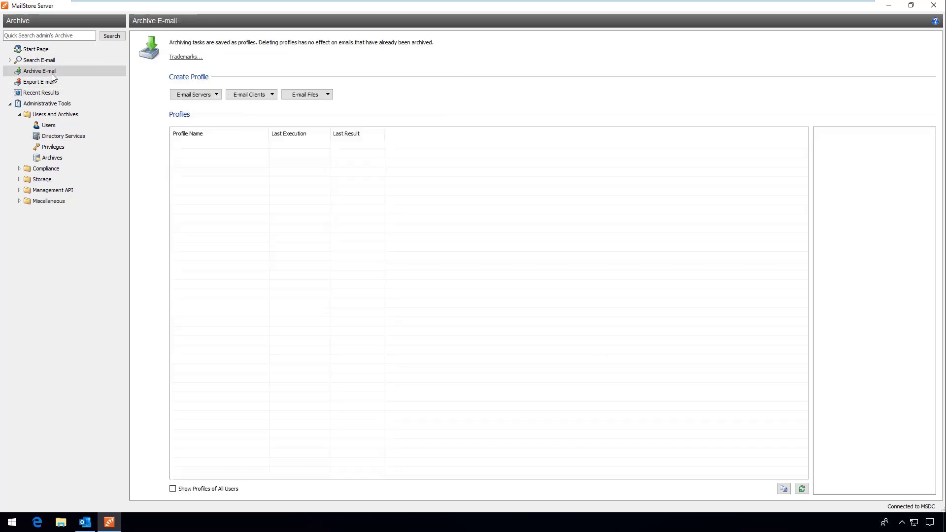
pyautogui.click(218, 96)
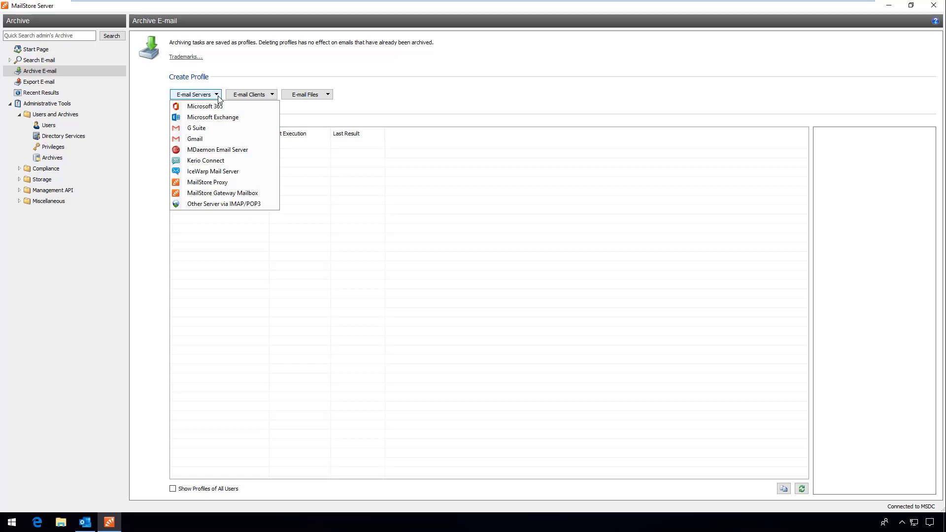
pyautogui.click(272, 95)
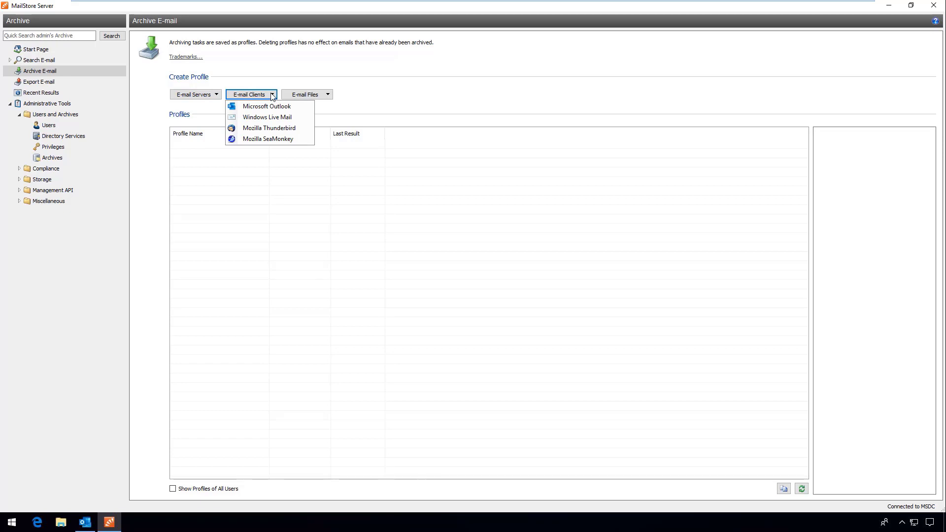
pyautogui.click(328, 94)
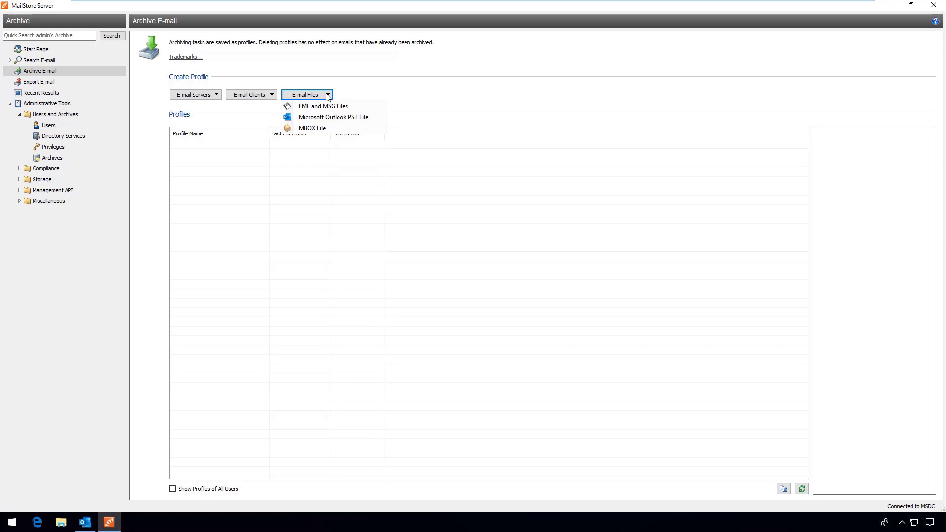
pyautogui.click(218, 94)
pyautogui.click(213, 117)
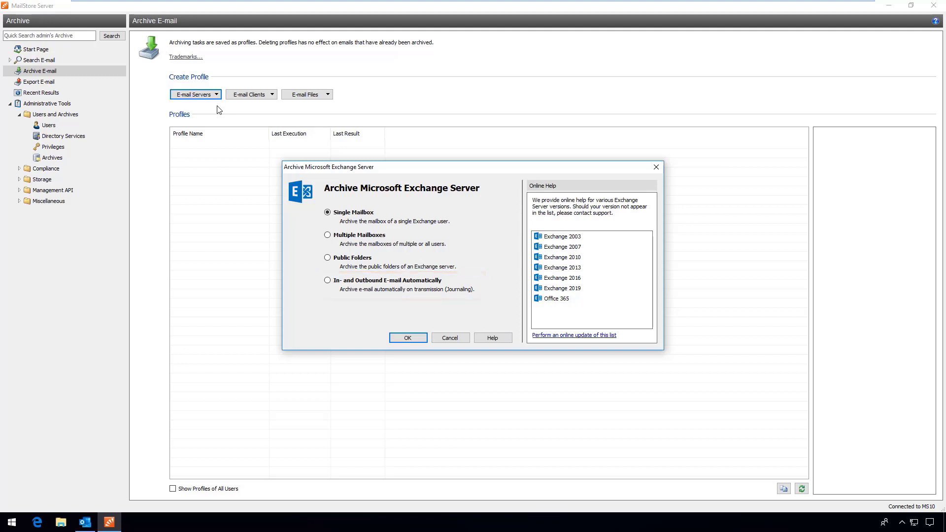
# Choose multiple-mailbox archiving on server 192.168.90.3 with user mailstore and its password.
pyautogui.click(350, 236)
pyautogui.click(400, 340)
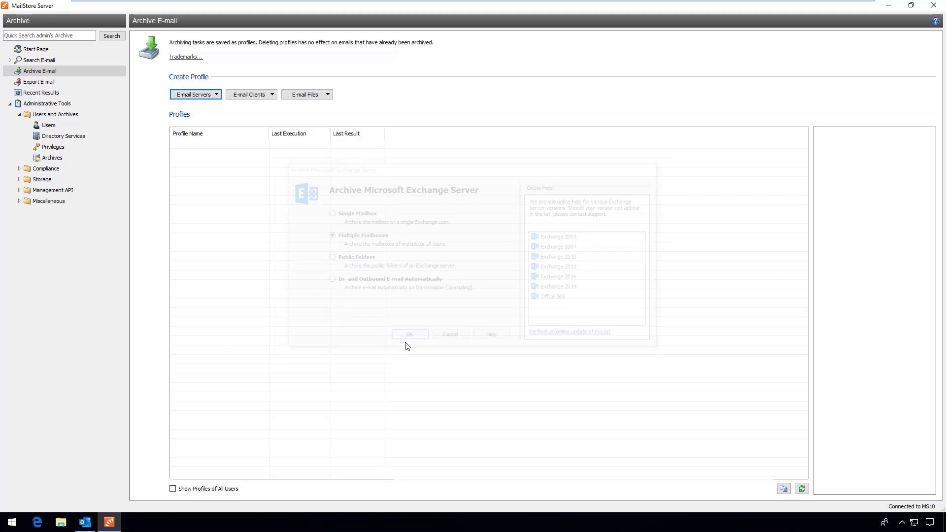
pyautogui.write('192.168.90.3')
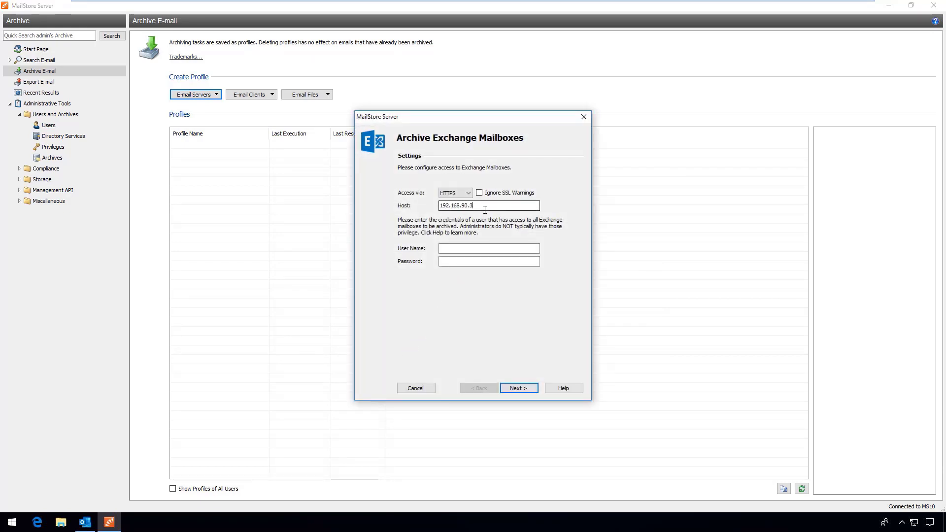
pyautogui.press('Tab')
pyautogui.write('mailstore')
pyautogui.press('Tab')
pyautogui.write('•••••••••••')
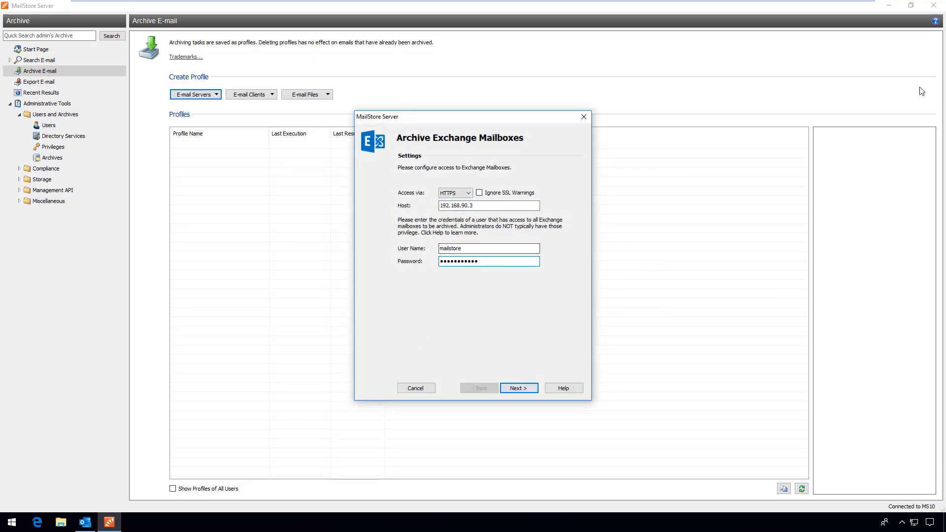
pyautogui.click(524, 392)
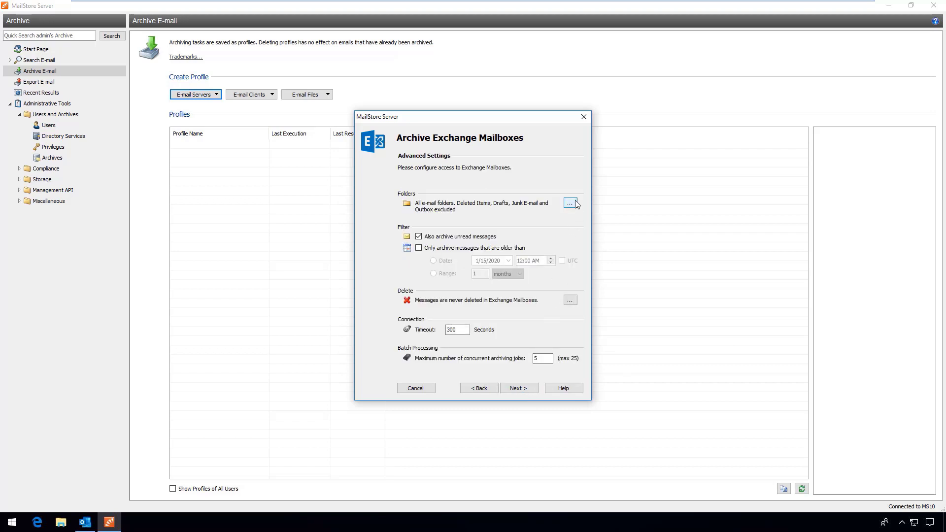
# Review the folder selection and deletion settings, then cancel the wizard without saving.
pyautogui.click(570, 203)
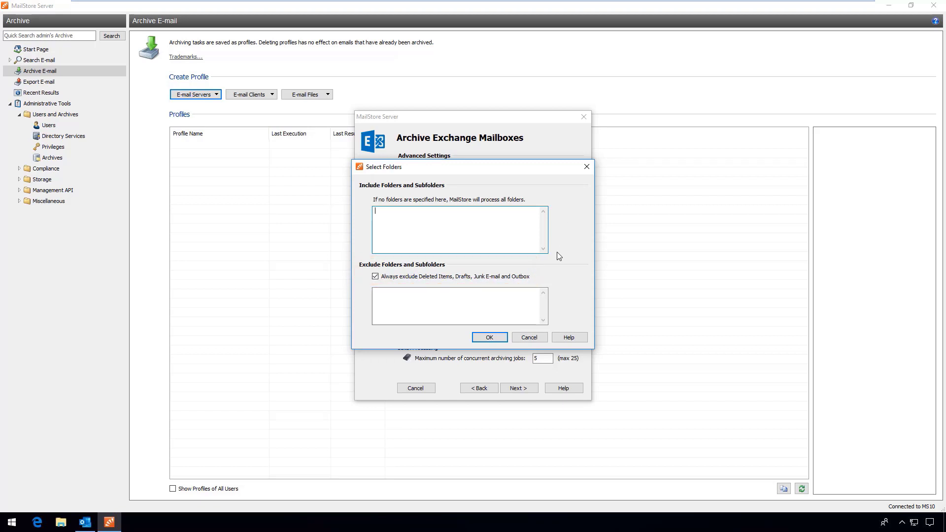
pyautogui.click(535, 338)
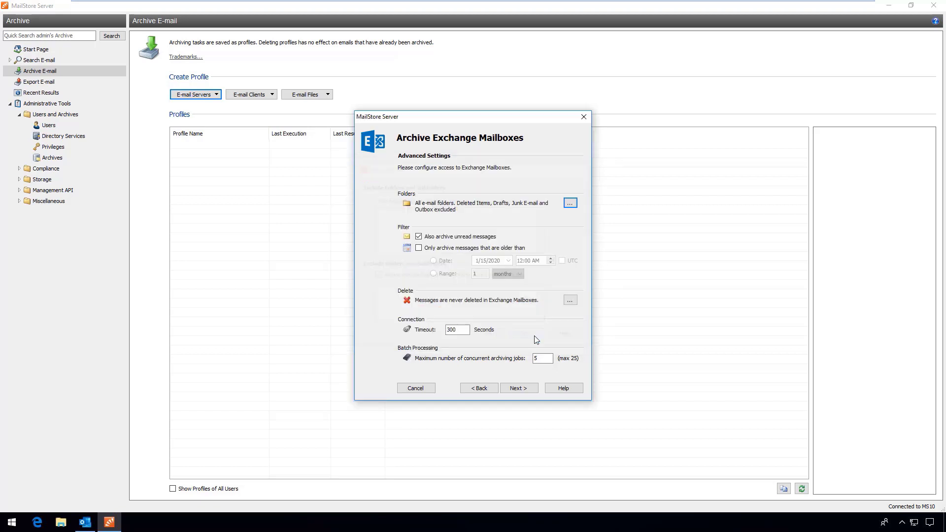
pyautogui.click(570, 301)
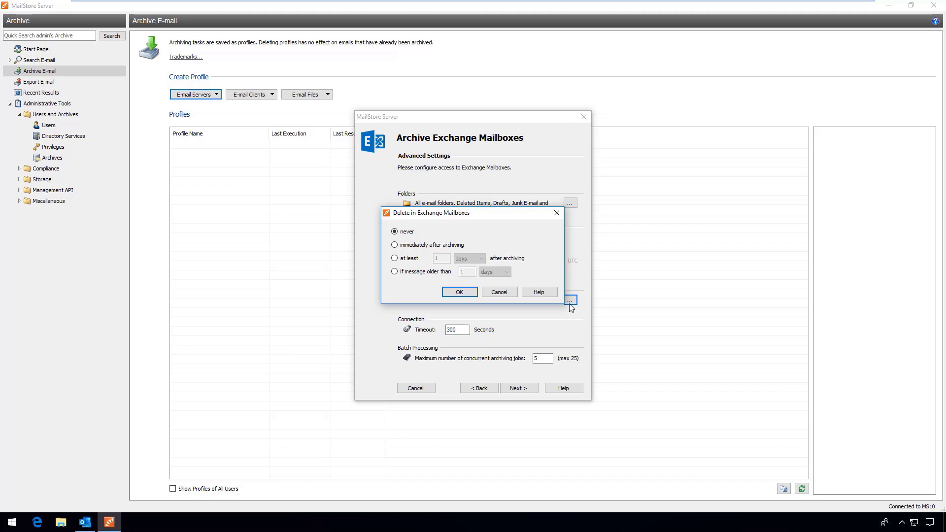
pyautogui.click(488, 296)
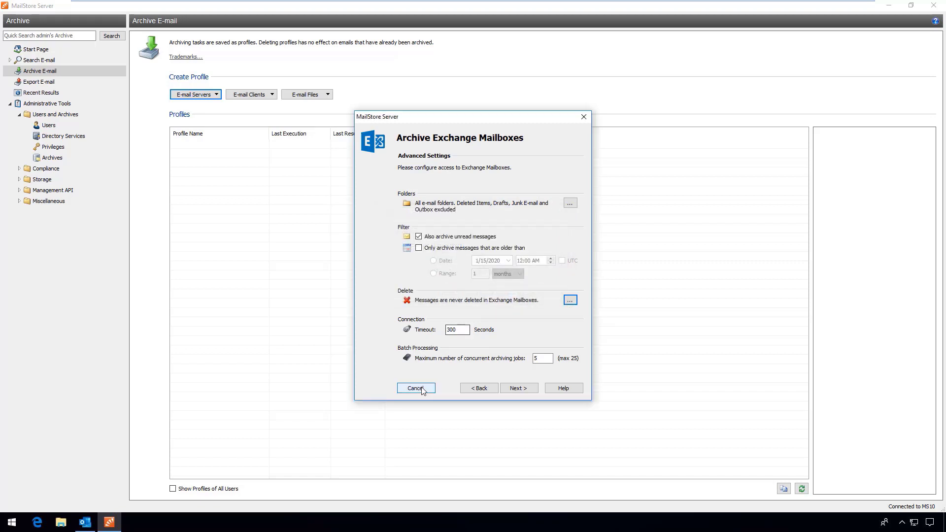
pyautogui.click(417, 389)
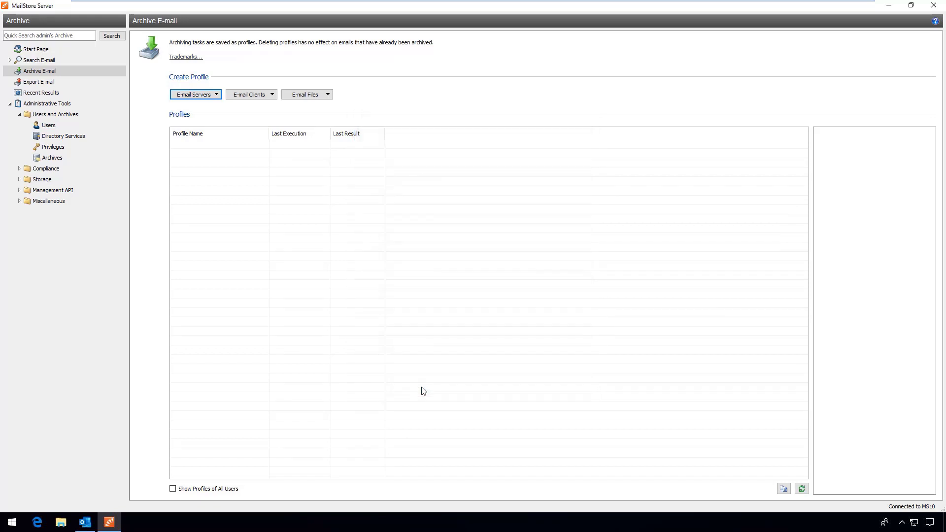
# Open Compliance General's retention policy settings and begin a new policy.
pyautogui.click(20, 169)
pyautogui.click(49, 180)
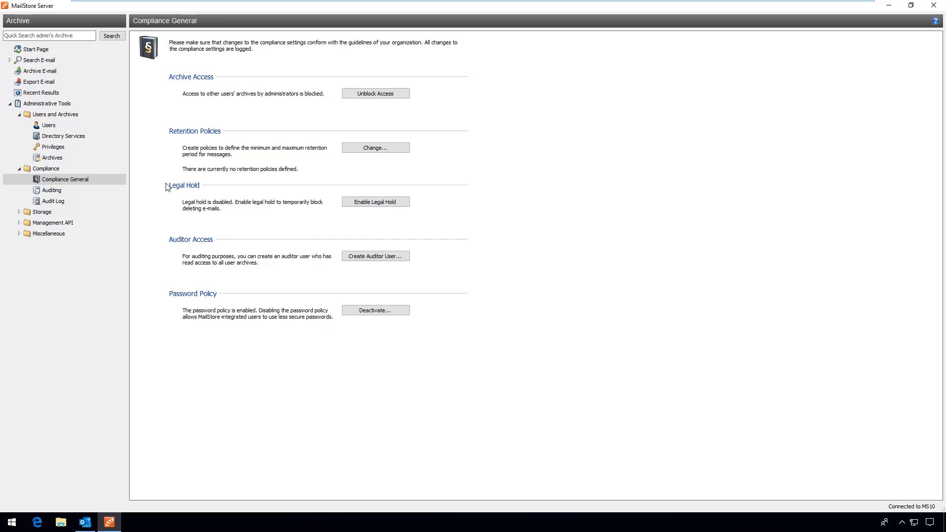
pyautogui.click(407, 150)
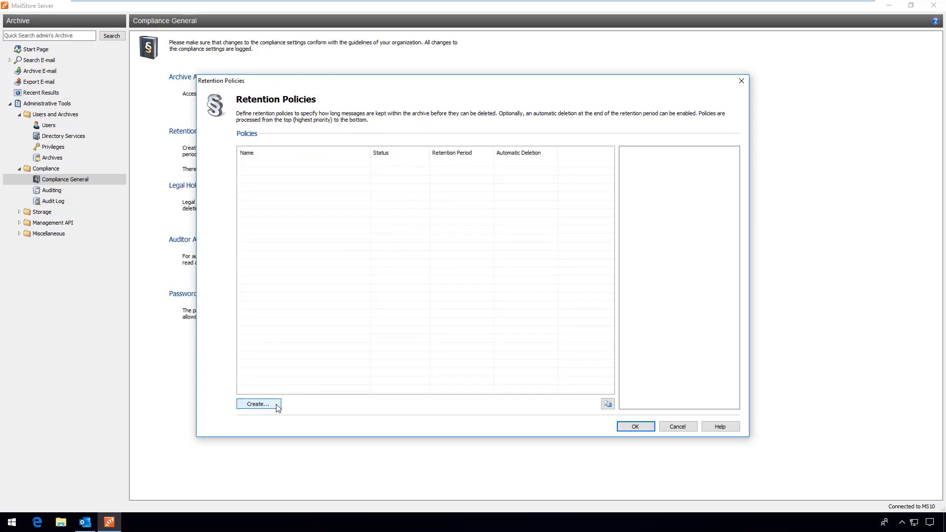
pyautogui.click(258, 404)
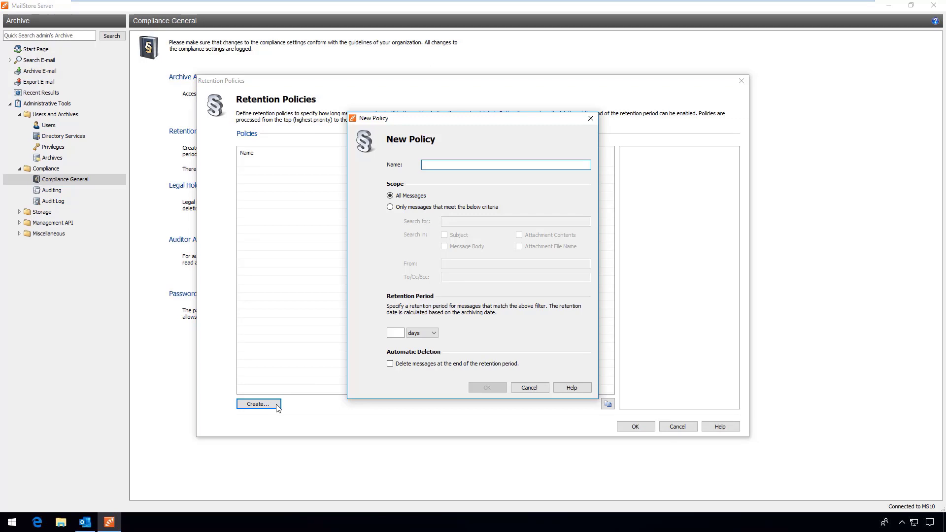
# Define policy 'application' for the jobs address in To/Cc/Bcc, kept 6 months, then auto-deleted.
pyautogui.write('application')
pyautogui.click(411, 207)
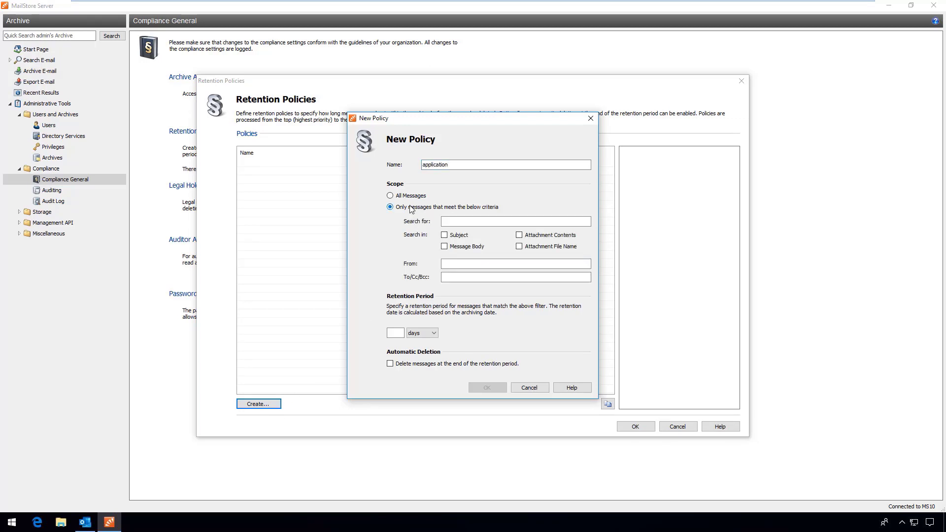
pyautogui.click(475, 278)
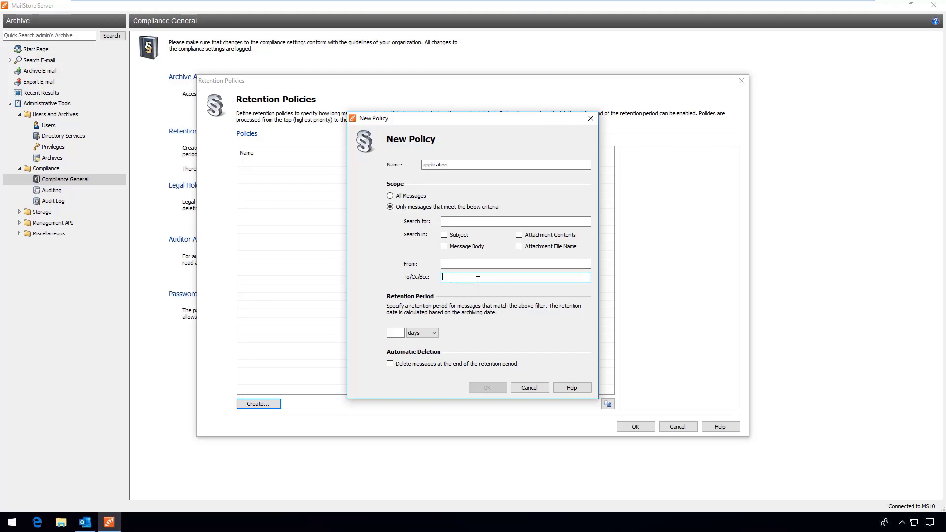
pyautogui.write('jobs@example.com')
pyautogui.click(396, 333)
pyautogui.write('6')
pyautogui.click(417, 334)
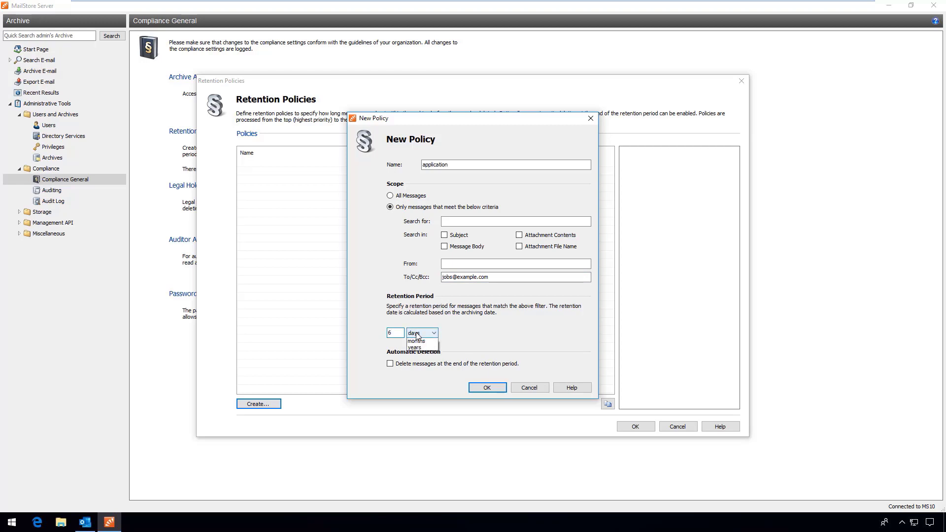
pyautogui.click(417, 341)
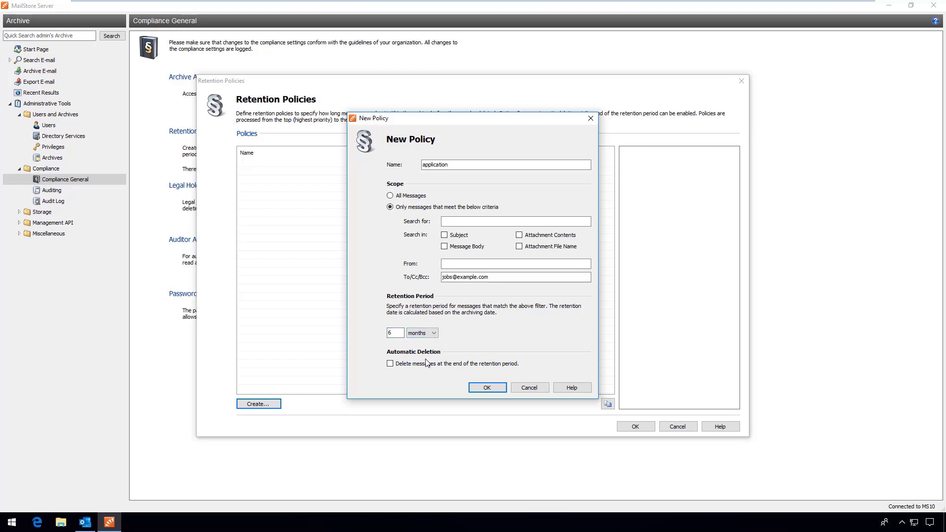
pyautogui.click(426, 363)
pyautogui.click(495, 391)
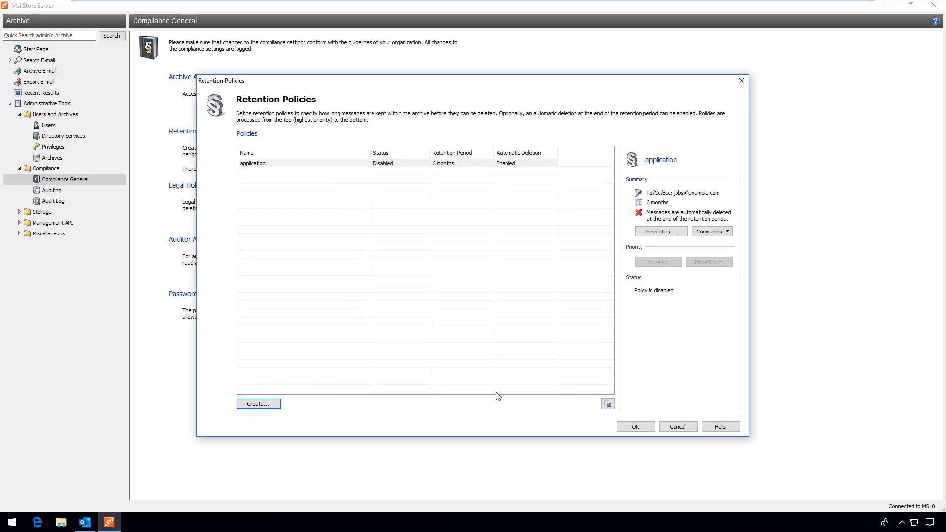
# Enable the application retention policy and save the changes.
pyautogui.rightClick(396, 163)
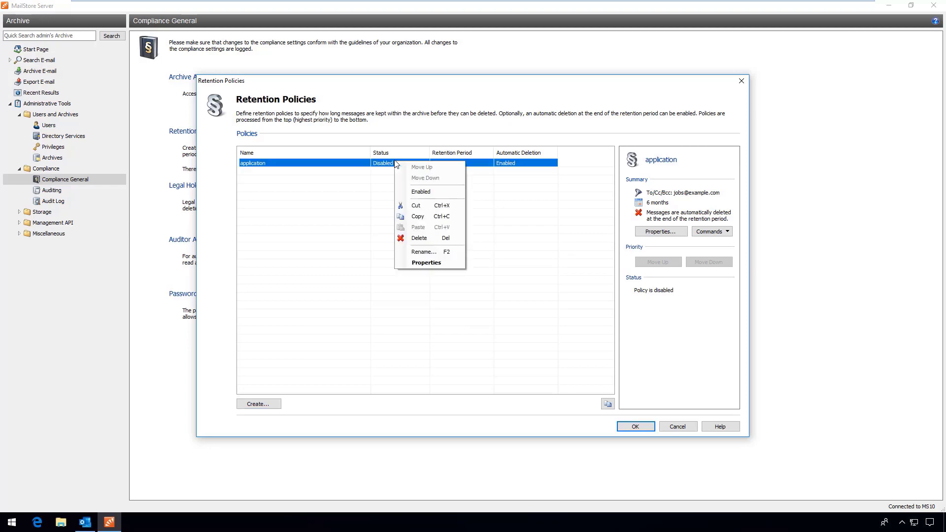
pyautogui.click(424, 194)
pyautogui.click(639, 428)
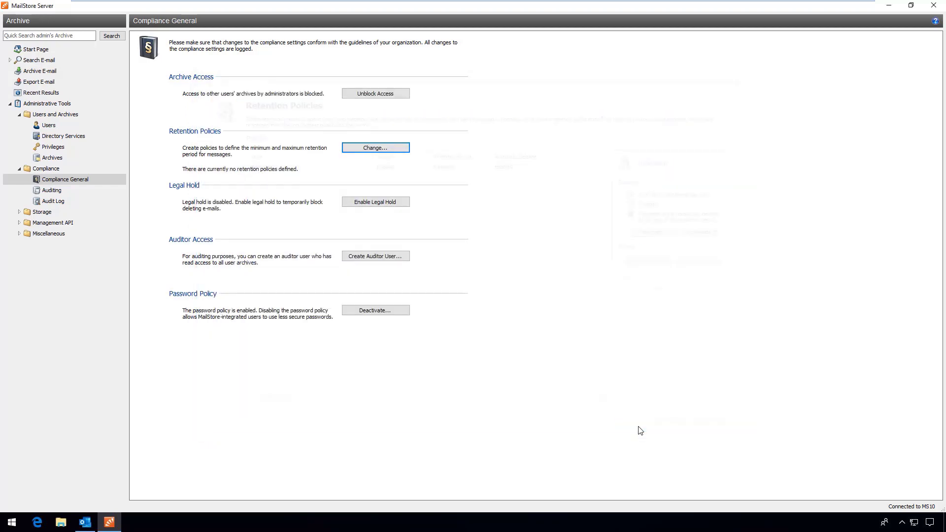
# Show the Compliance > Auditing page listing user activity.
pyautogui.click(78, 191)
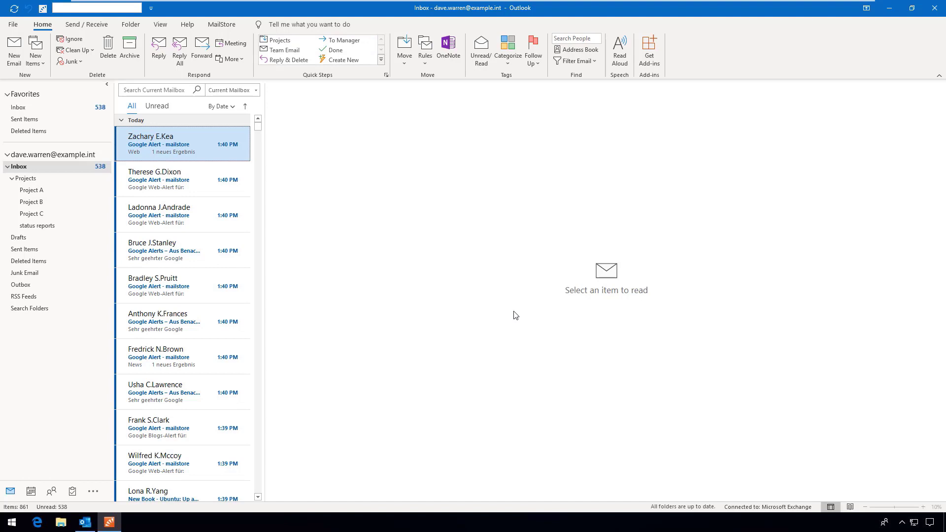
# Search the MailStore archive for 'test', open New Python Certificate, and start Restore Message.
pyautogui.click(236, 27)
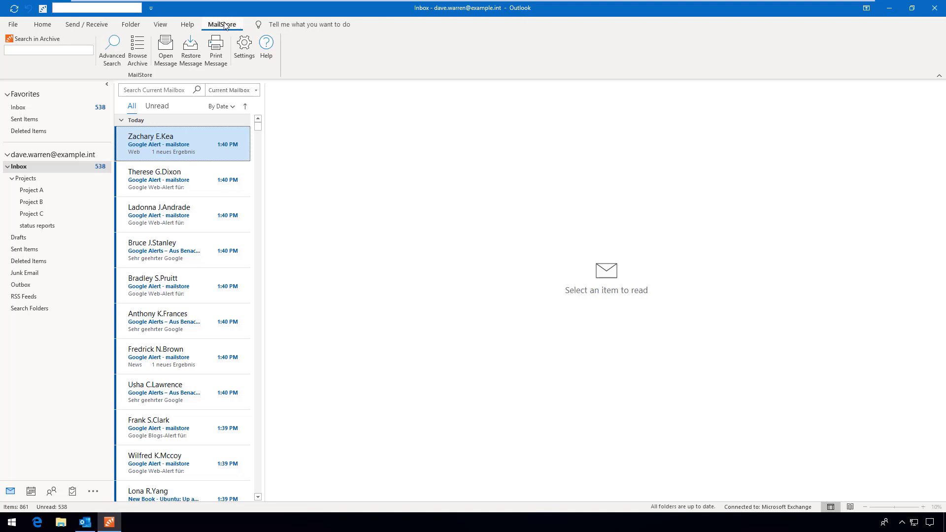
pyautogui.click(121, 51)
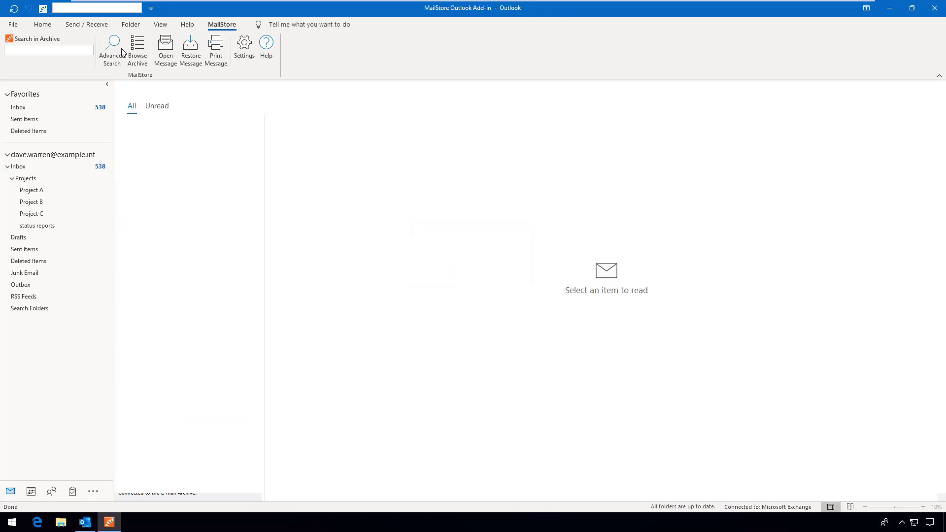
pyautogui.click(492, 139)
pyautogui.write('test')
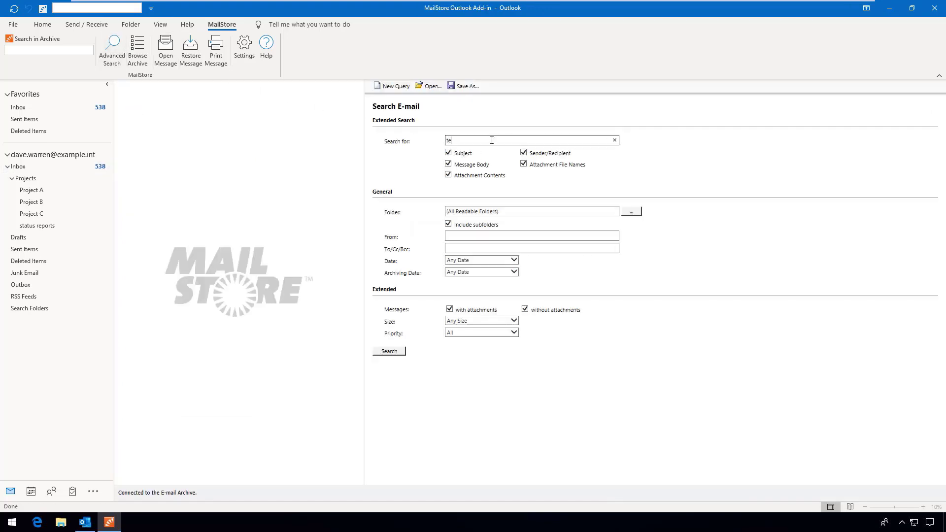
pyautogui.click(400, 352)
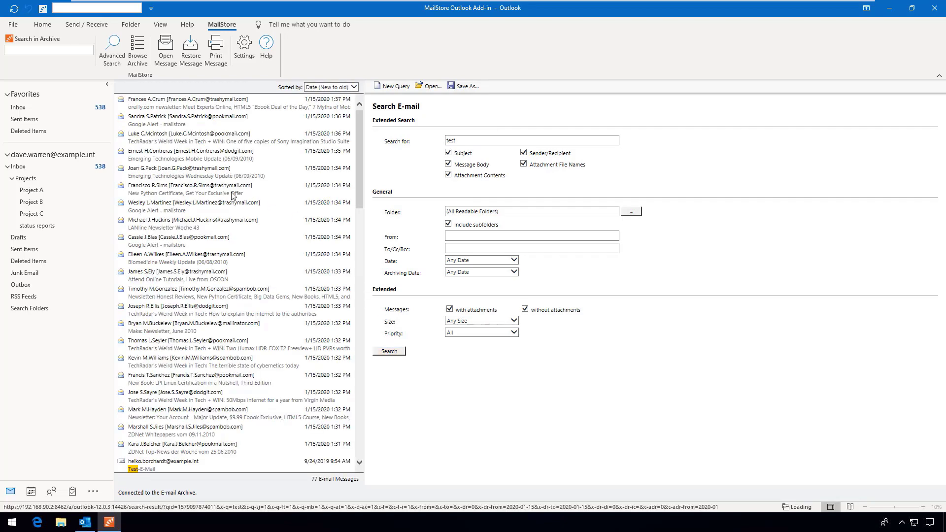
pyautogui.click(217, 193)
pyautogui.click(192, 47)
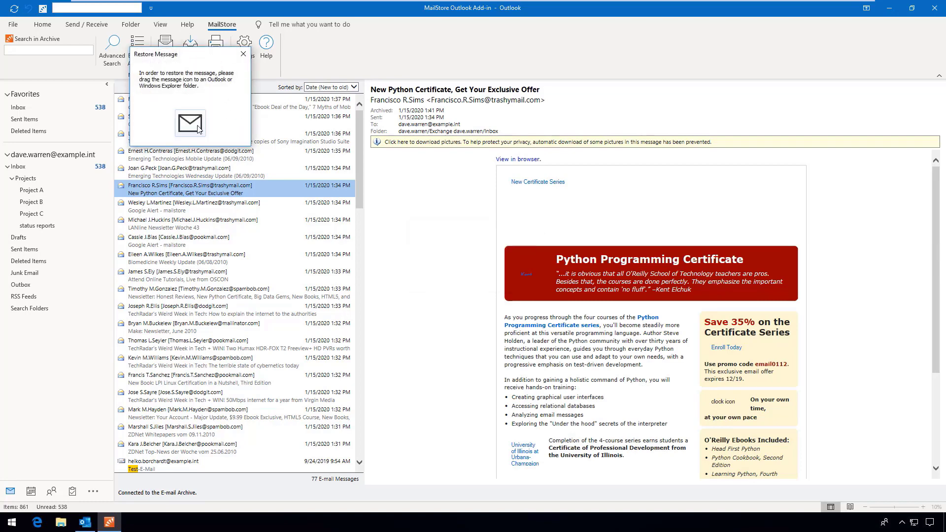
# Restore the archived message into the Projects folder, view it there, then open Browse Archive.
pyautogui.moveTo(200, 129); pyautogui.dragTo(51, 181)
pyautogui.click(51, 180)
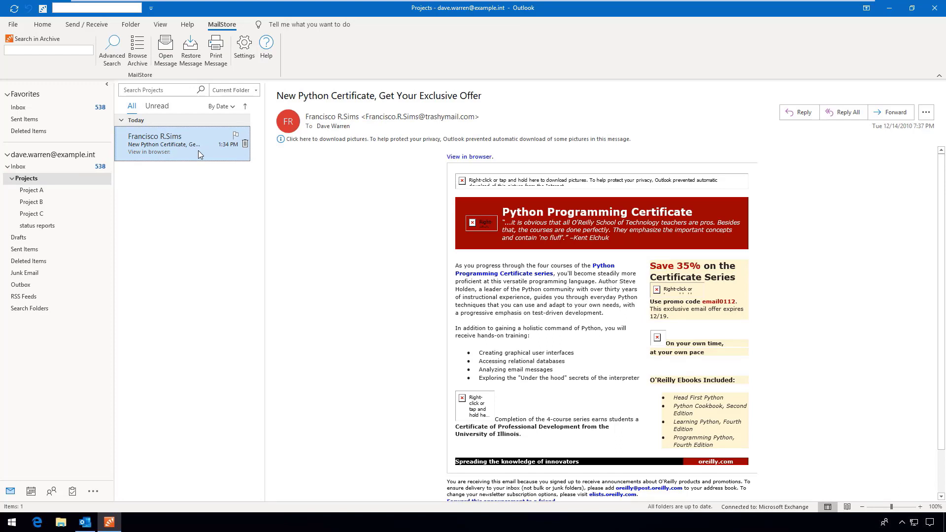
pyautogui.click(140, 62)
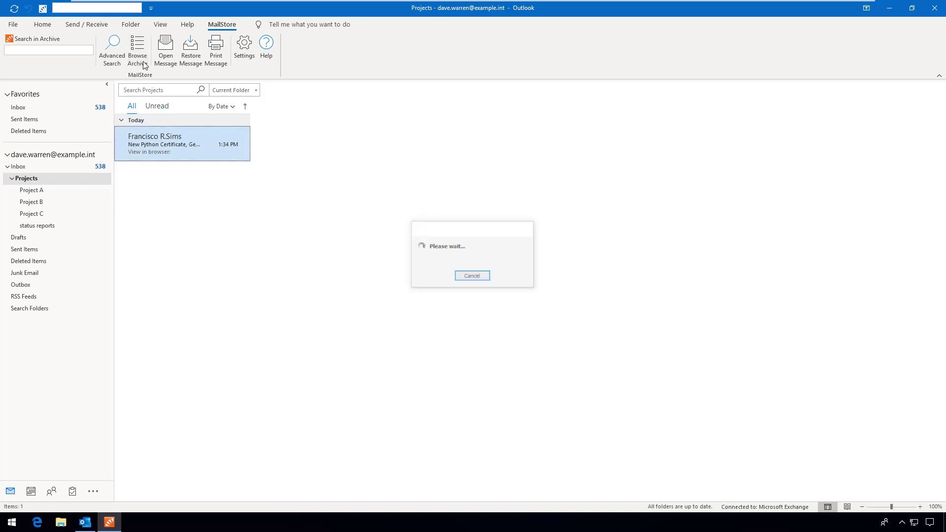